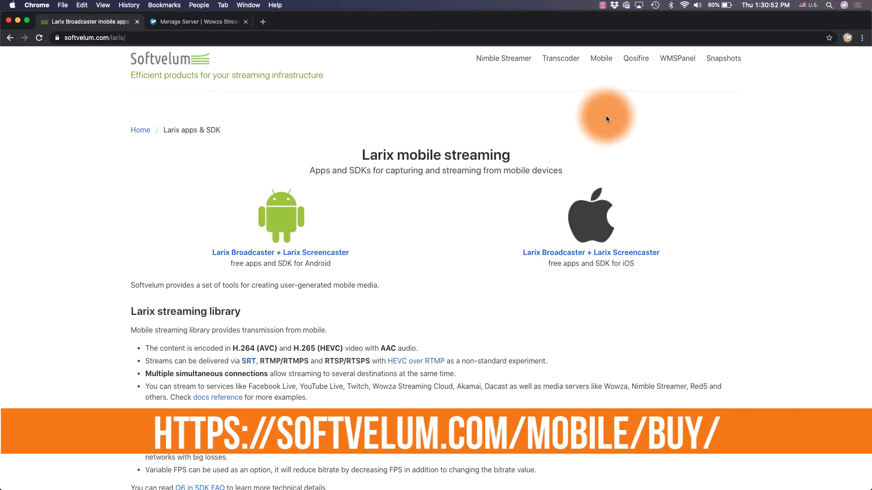
Read through the Larix Player App Store description, then return to the Wowza Streaming Engine Manager page
scroll(605, 116, down, 6)
scroll(606, 119, down, 8)
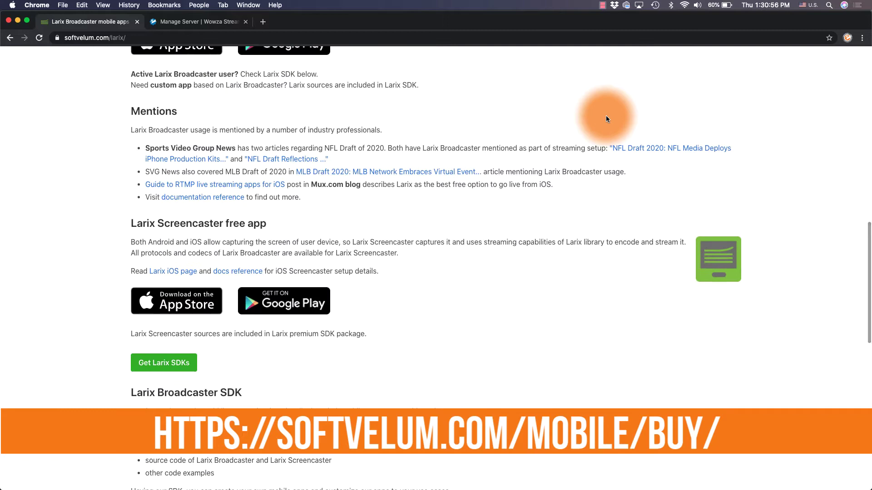
scroll(606, 119, down, 6)
scroll(606, 119, down, 5)
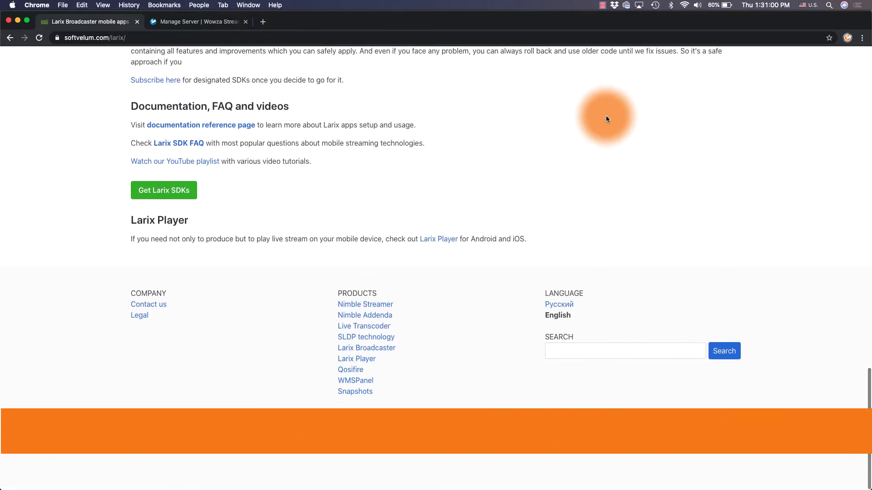
scroll(605, 119, up, 20)
scroll(606, 119, up, 4)
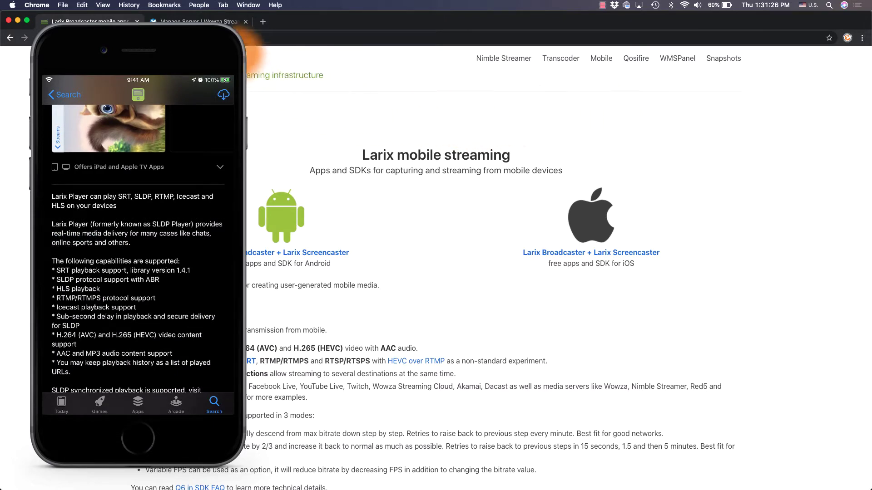
click(236, 23)
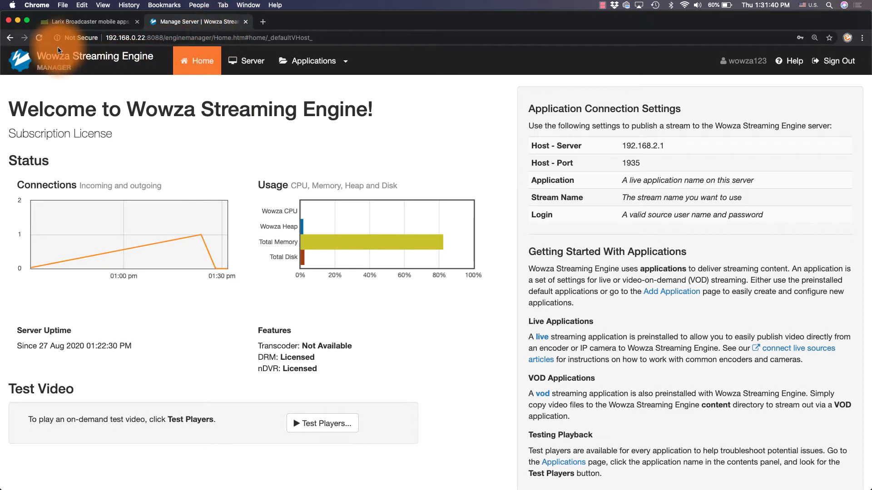
Open the macOS Network preferences to find the Mac's Wi-Fi IP address, 192.168.0.22
click(14, 5)
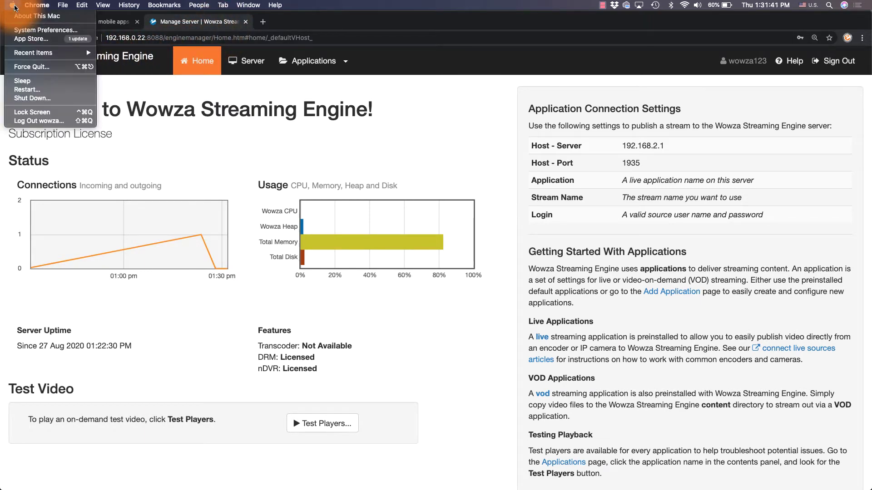
click(20, 31)
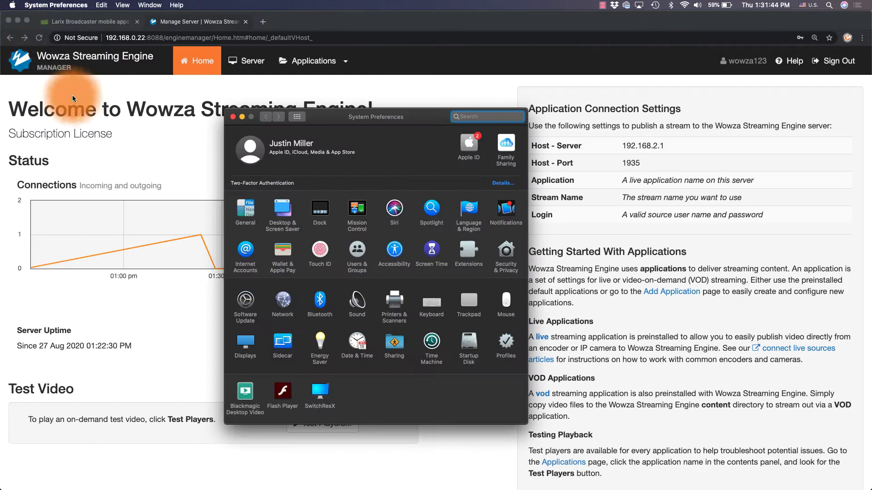
click(282, 299)
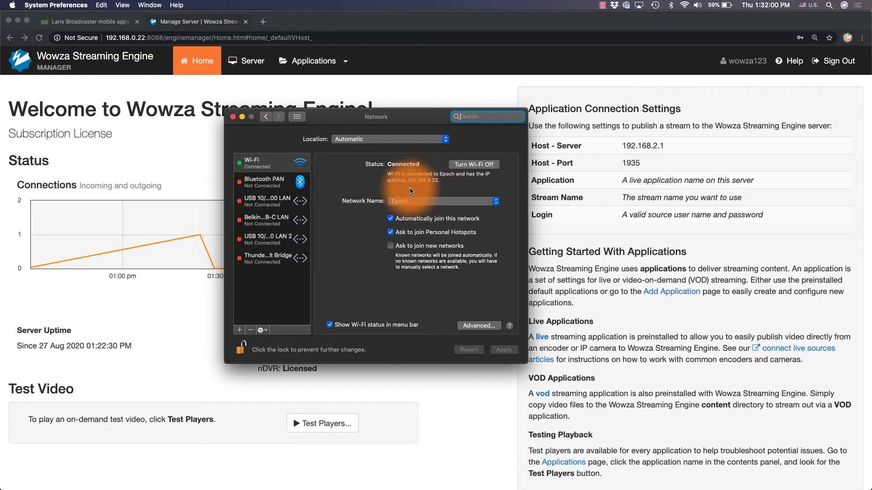
Close Network preferences and go to Wowza's Server > Source Authentication page
click(232, 118)
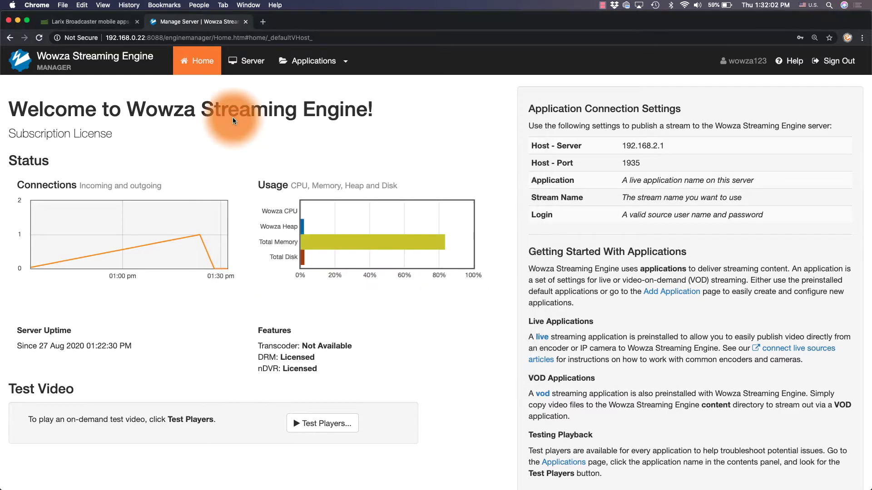
click(256, 68)
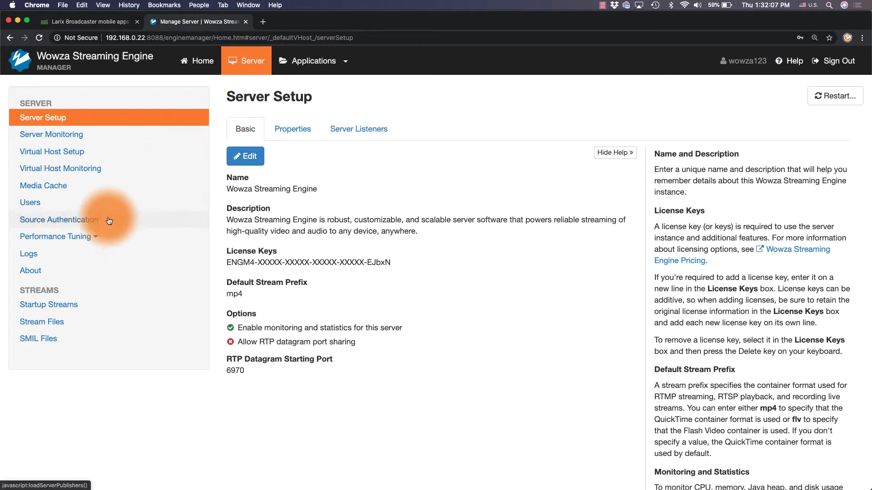
click(86, 221)
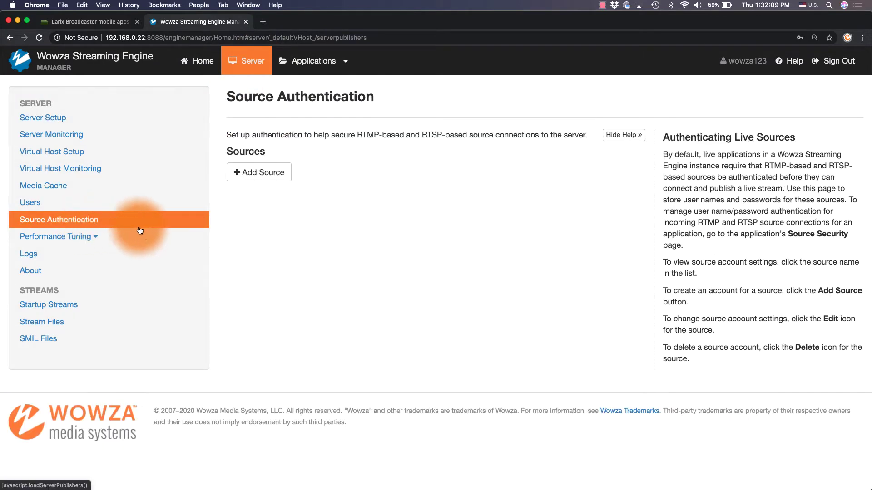
Add a source account with user name denver and its password entered and confirmed
click(248, 173)
click(249, 178)
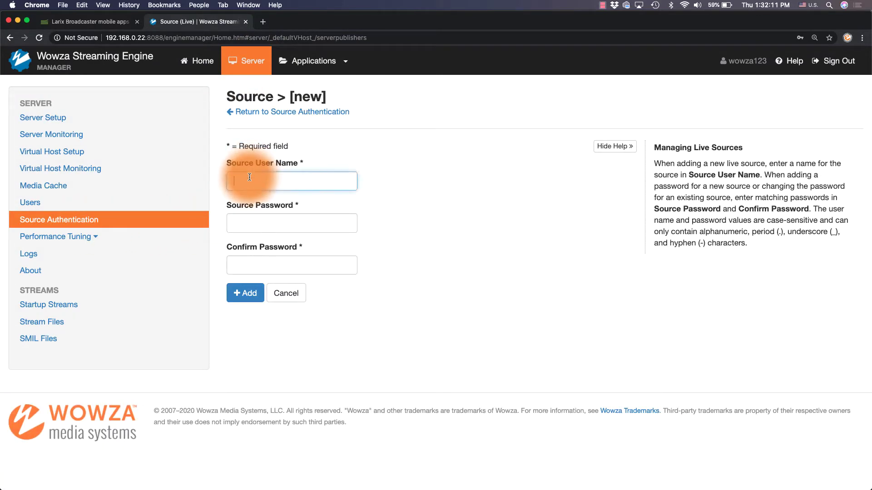
key(Tab)
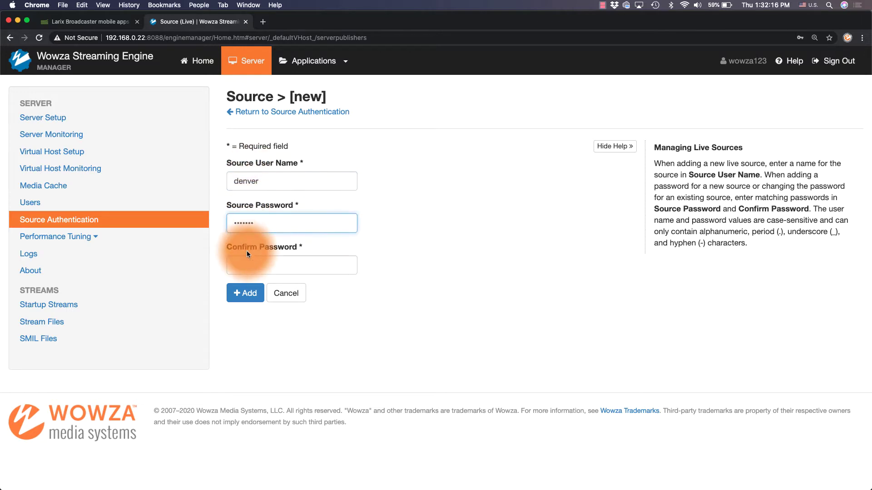
click(247, 254)
click(239, 291)
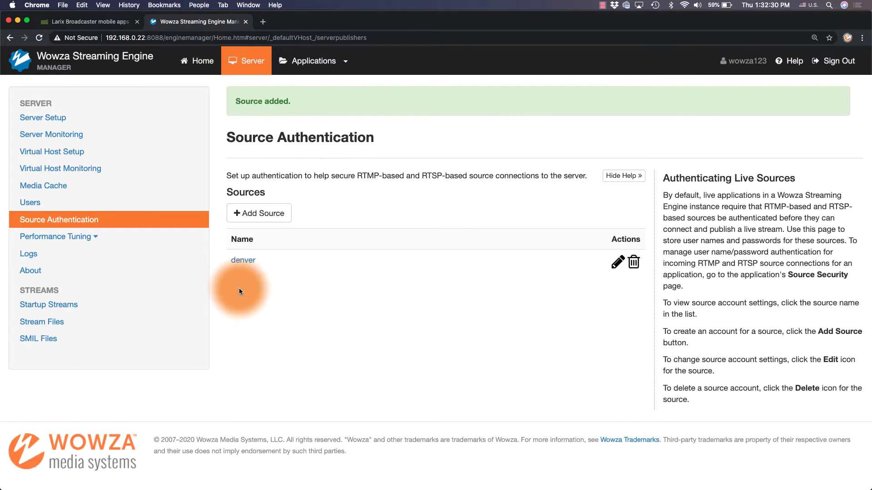
Open the live application's Sources (Live) page showing host port 1935 and application live
click(345, 64)
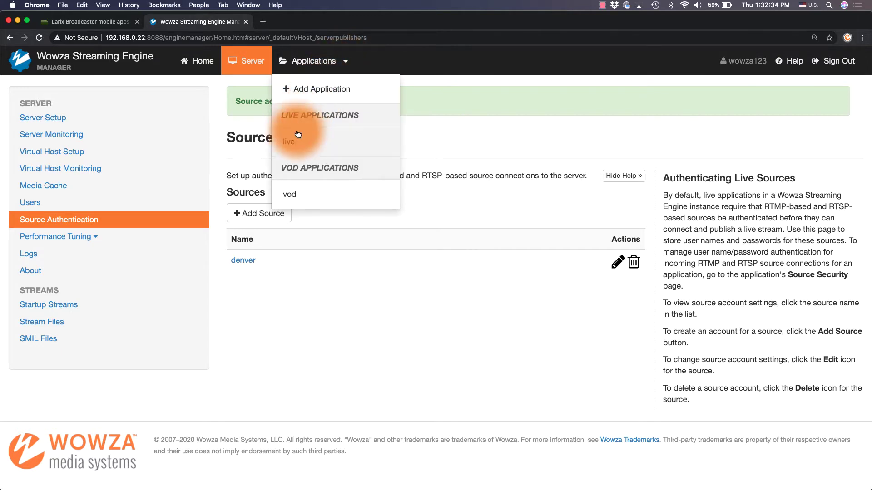
click(295, 145)
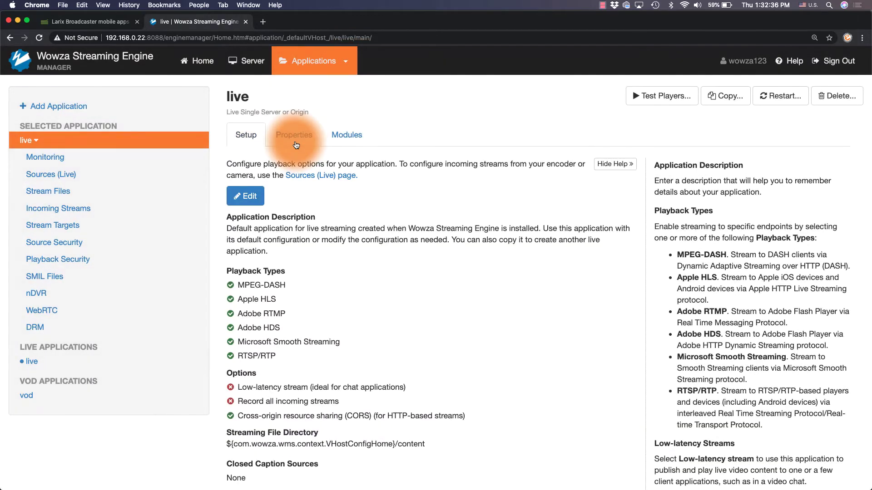
click(95, 175)
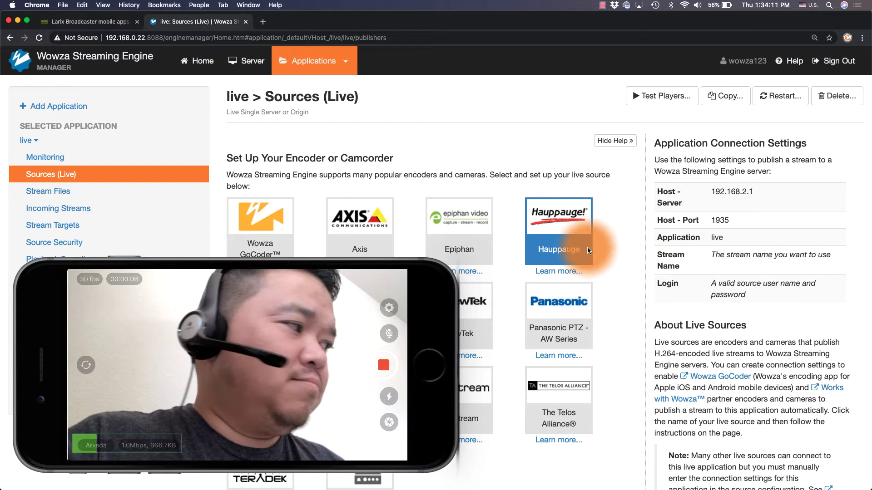
Check Incoming Streams to confirm arvada is an active incoming stream
click(89, 210)
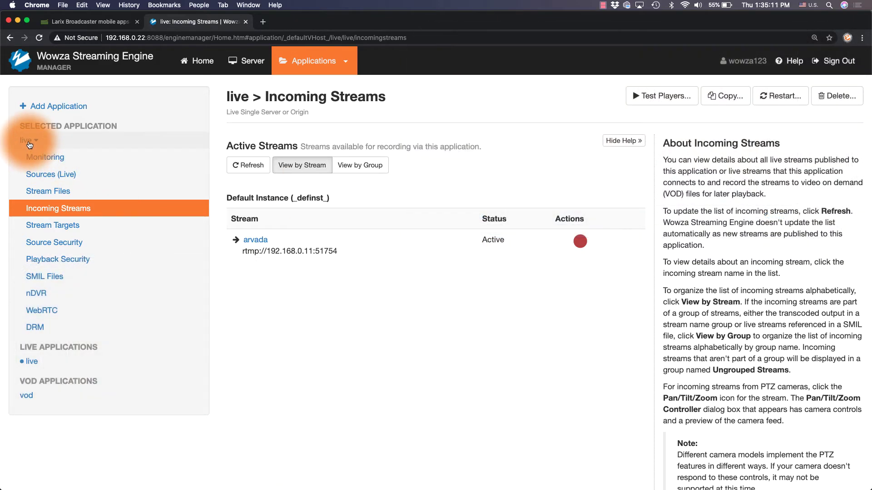
Look over the live application's Properties, then go back to its Setup page
click(28, 141)
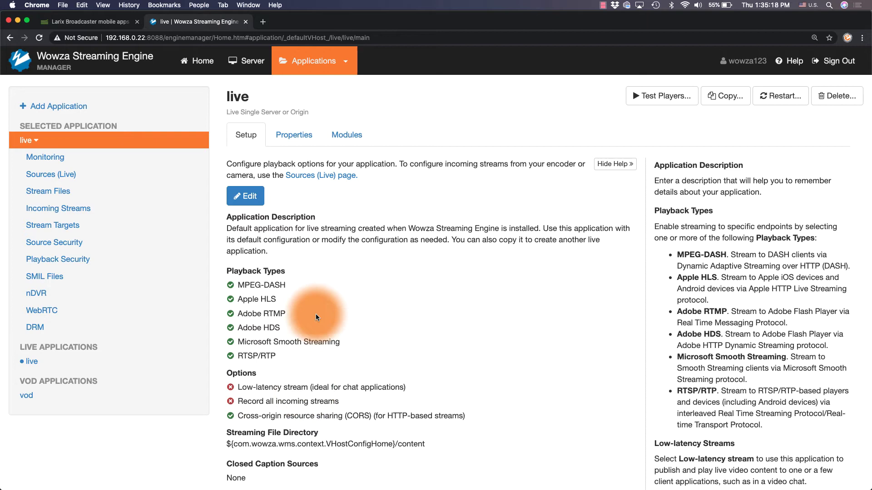
click(295, 139)
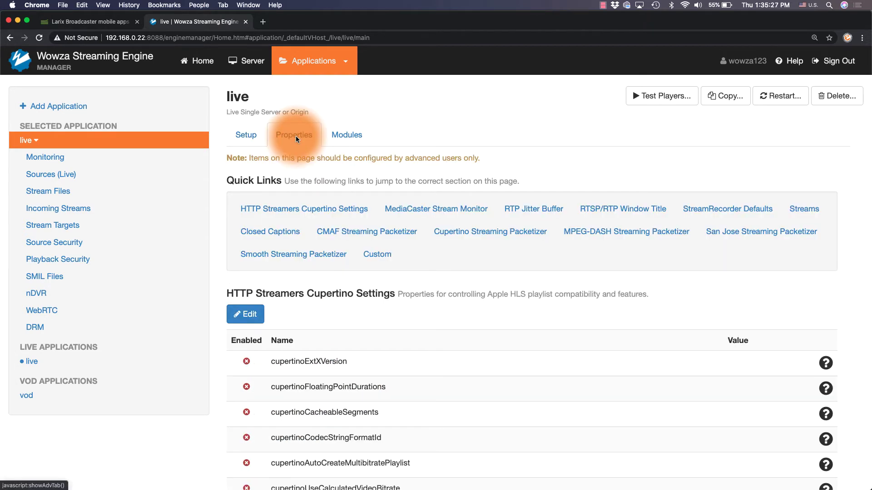
click(251, 136)
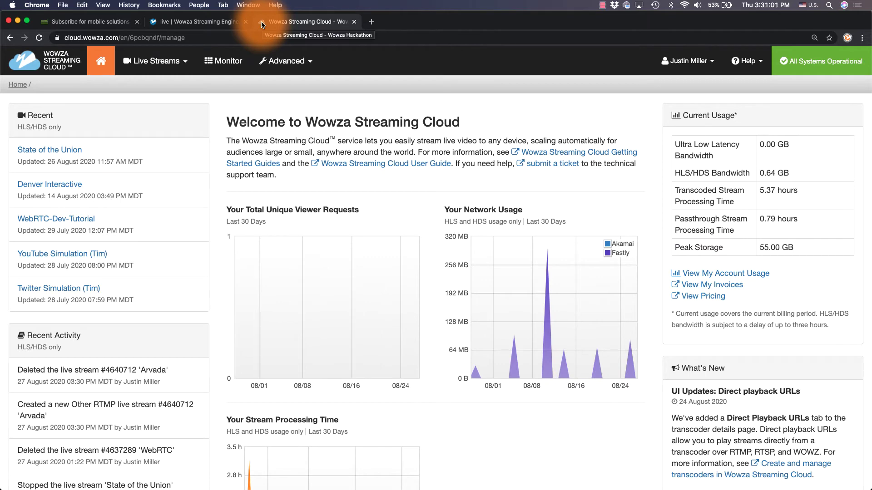
Start a new Wowza Streaming Cloud live stream named arvada in US West (California)
click(186, 65)
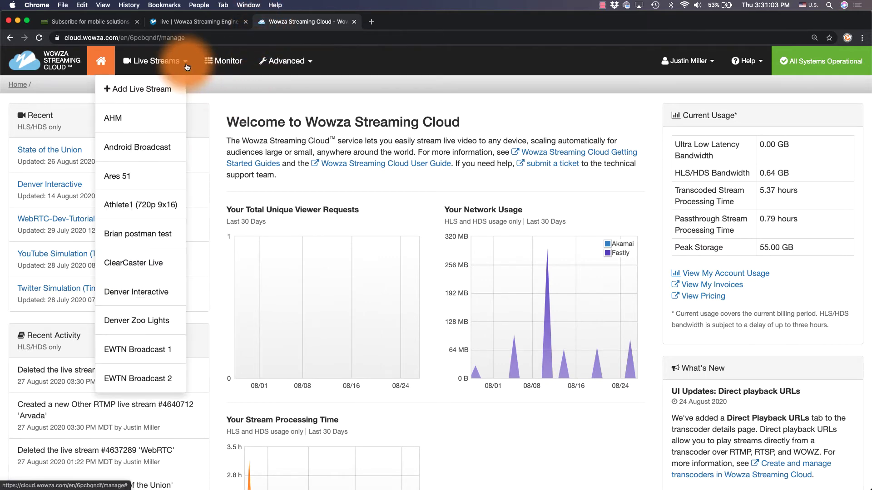
click(139, 87)
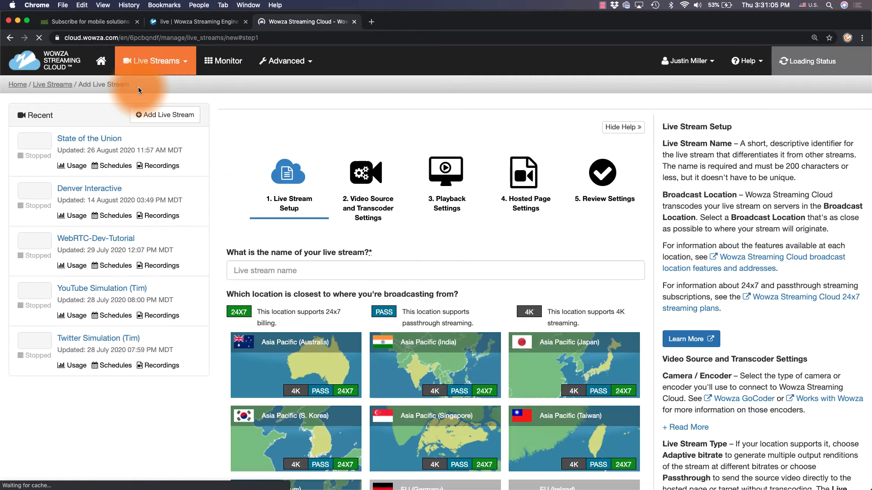
click(237, 279)
text(arvada)
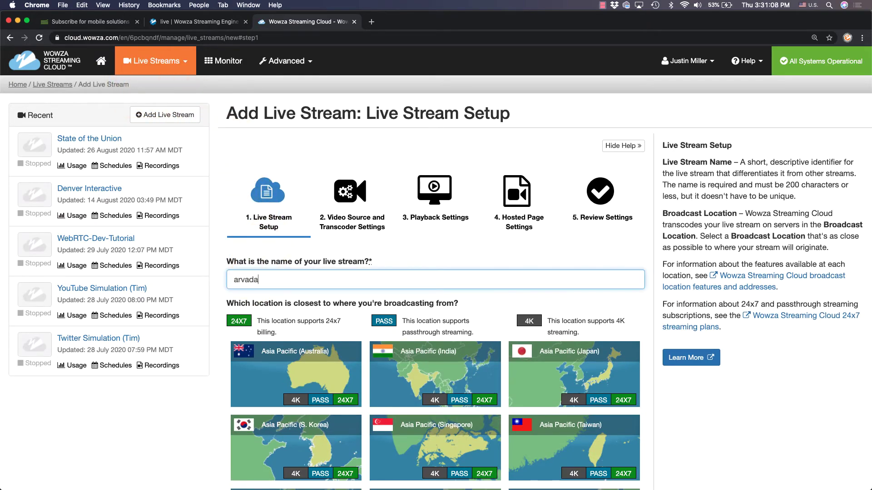
scroll(262, 288, down, 8)
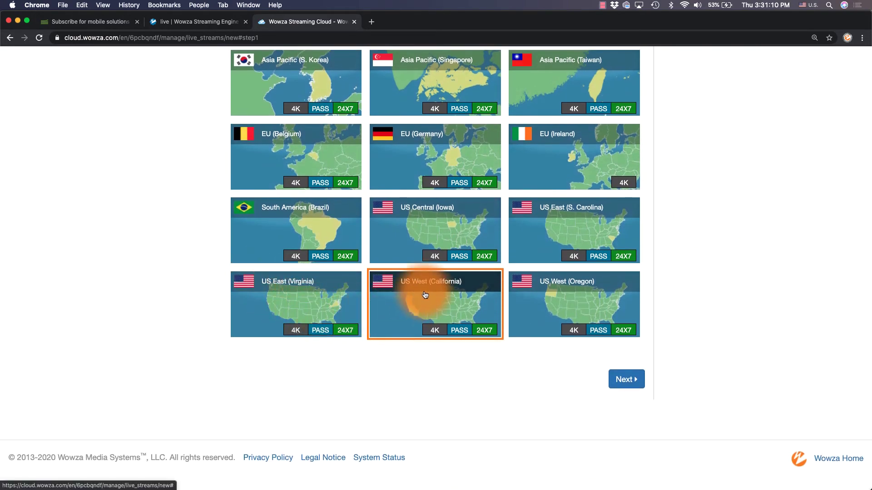
click(611, 392)
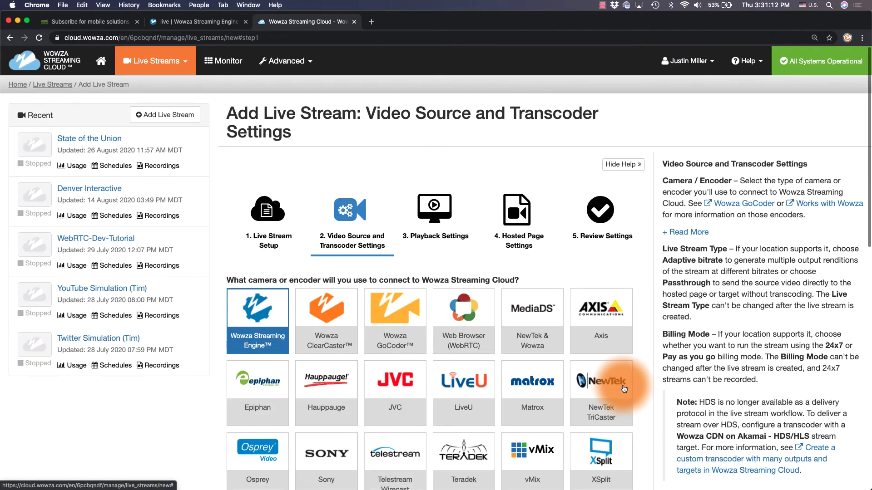
Choose Other RTMP as the source, keep reduced-latency HLS playback, and finish creating the stream
scroll(624, 389, down, 5)
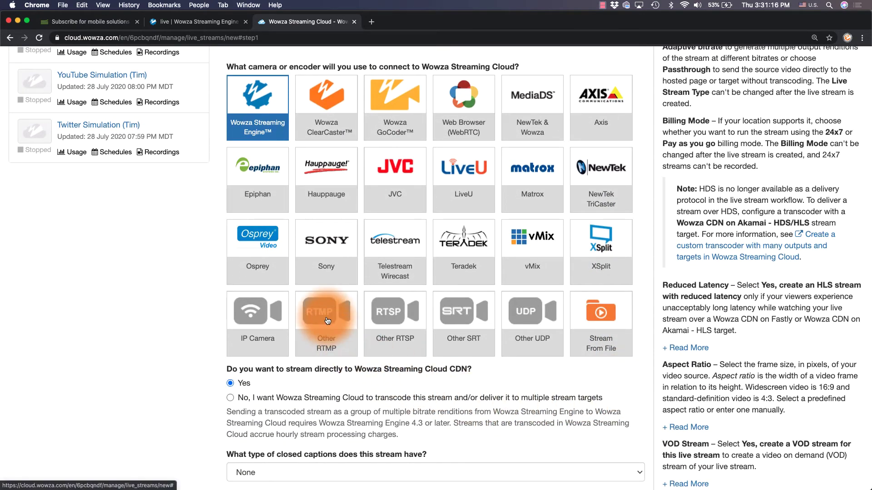
click(327, 320)
scroll(327, 345, down, 8)
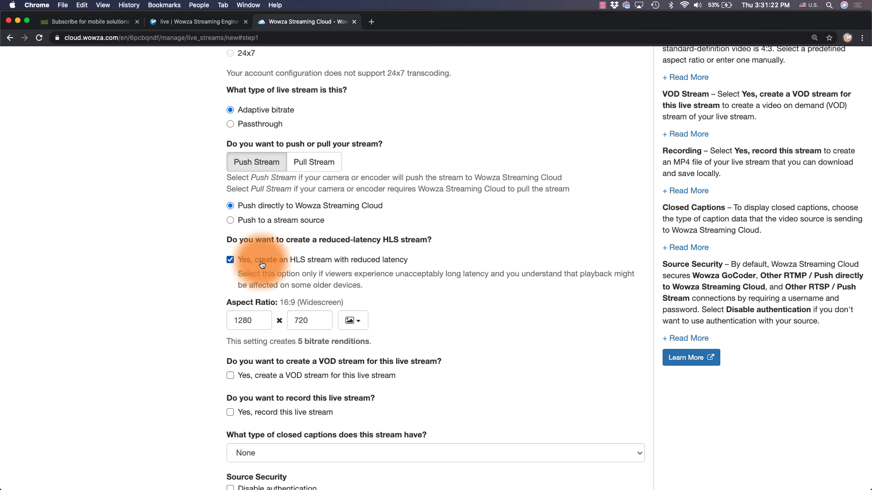
scroll(399, 271, down, 4)
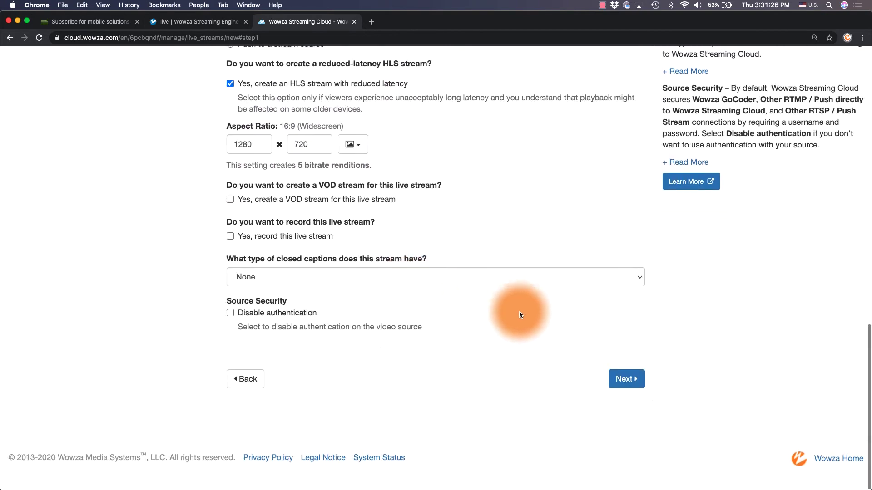
click(620, 374)
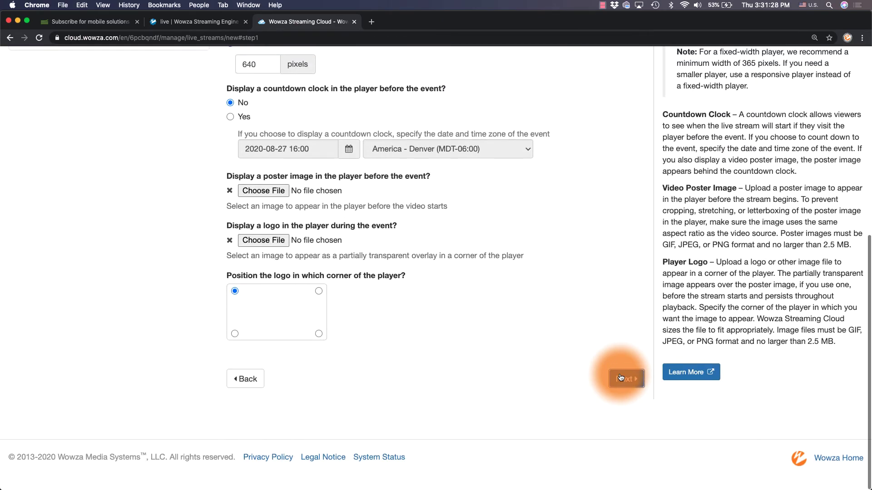
click(620, 373)
scroll(620, 373, down, 6)
click(621, 378)
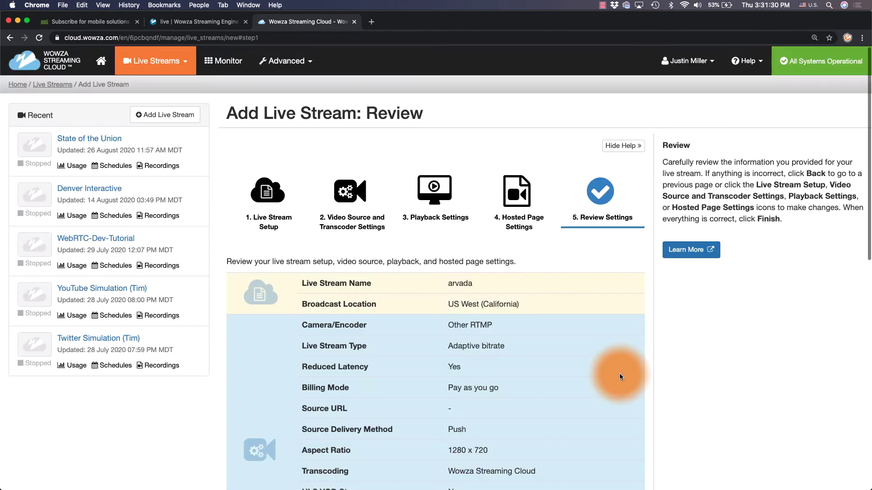
scroll(620, 377, down, 10)
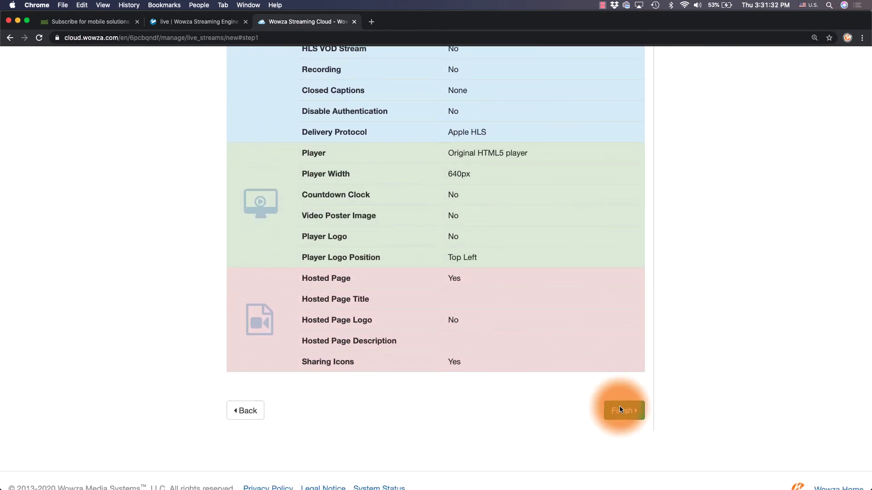
click(621, 410)
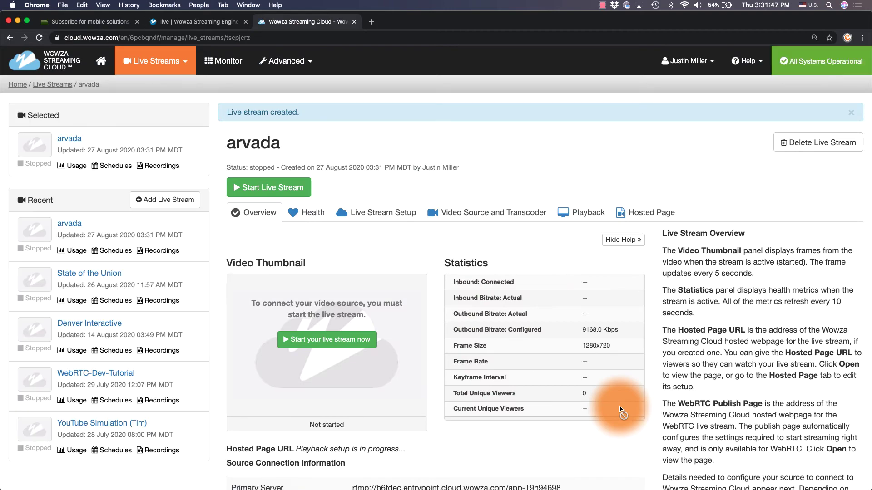
scroll(619, 404, down, 10)
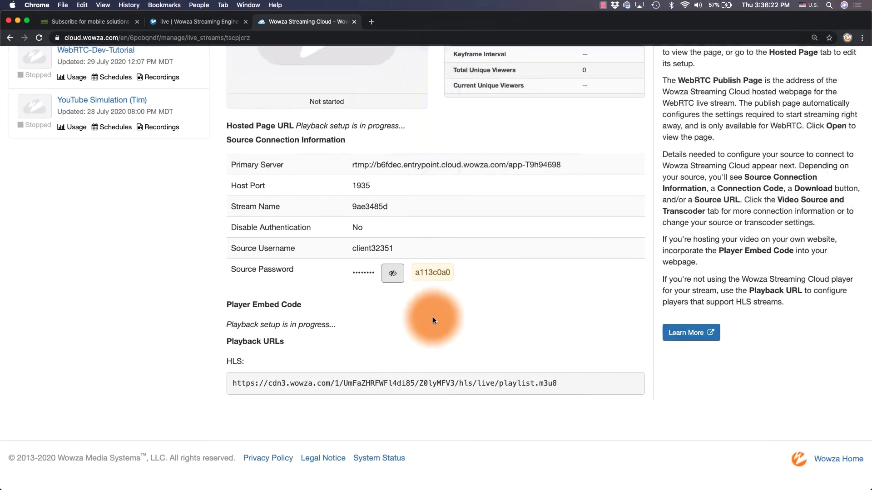
scroll(433, 317, up, 5)
scroll(433, 317, up, 2)
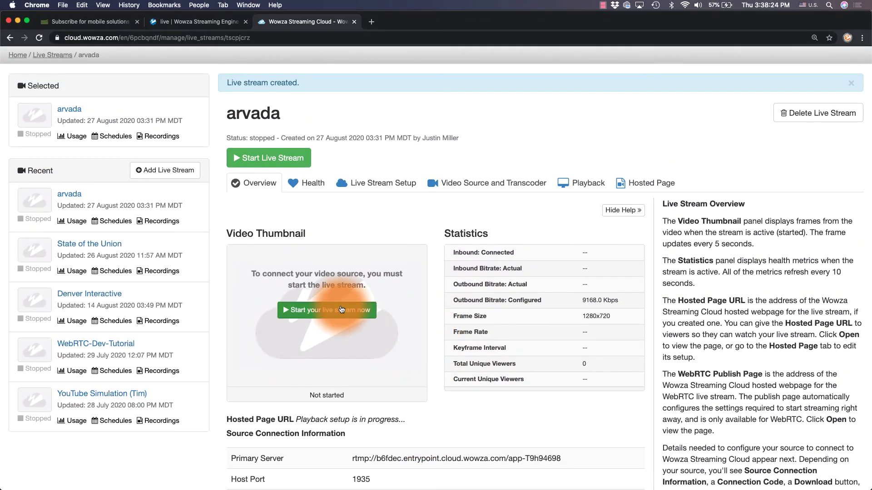
Start the arvada live stream and confirm the start
click(339, 305)
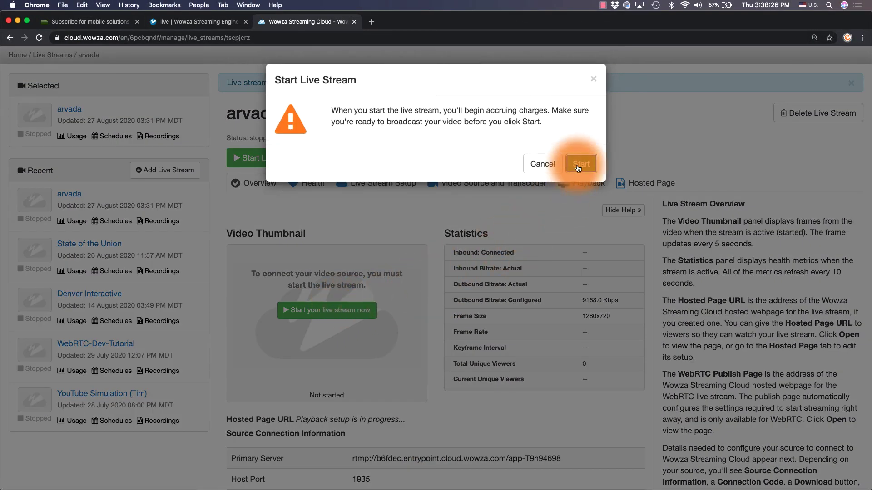
click(576, 164)
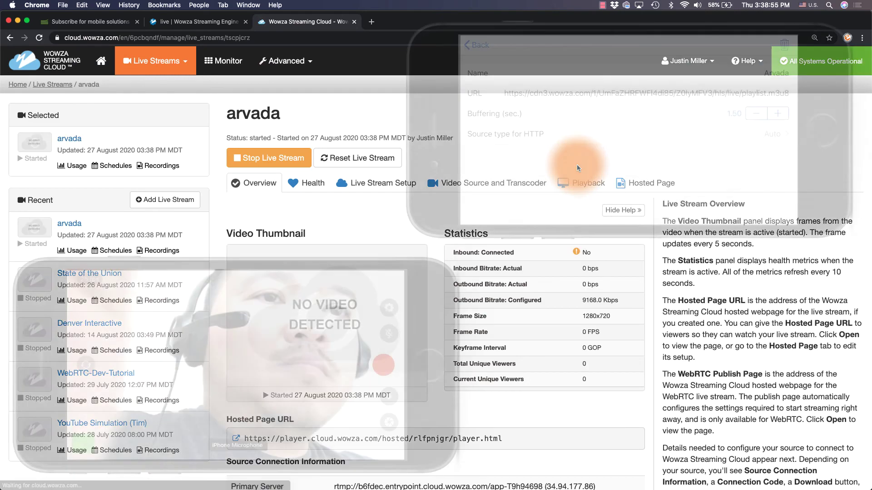